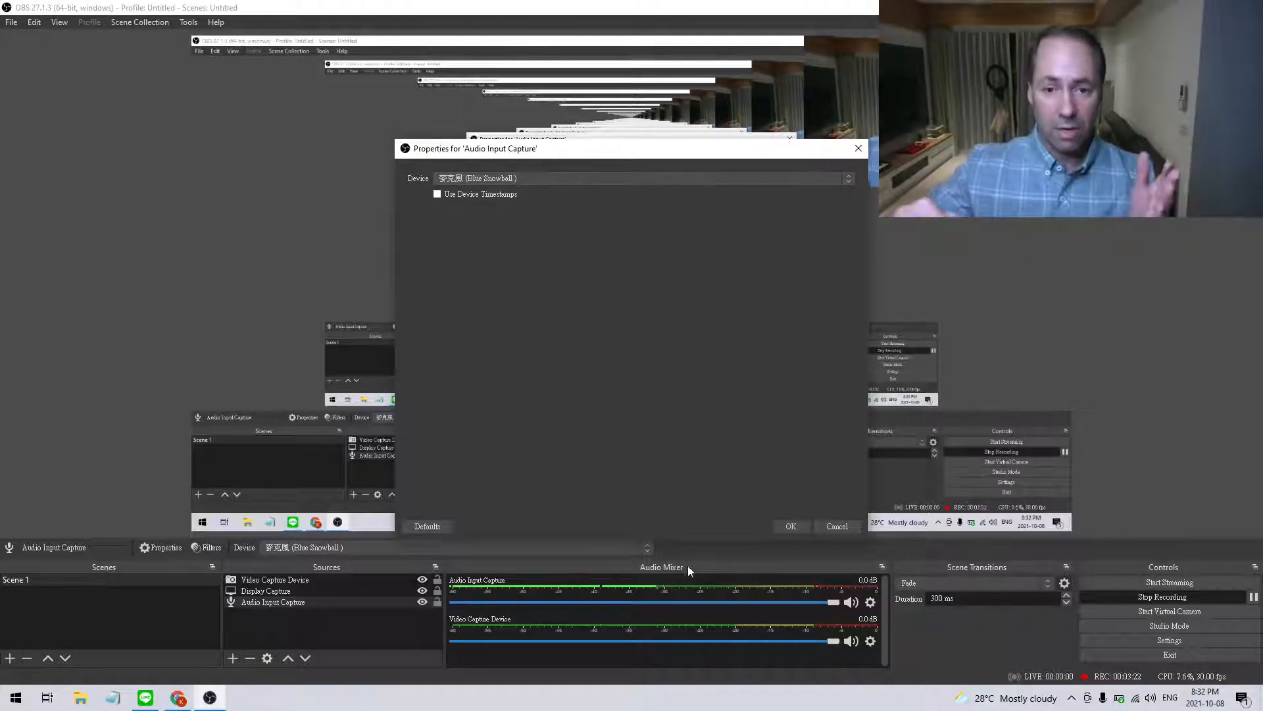
Accept Blue Snowball as the Audio Input Capture device and remove the Display Capture source from the scene.
click(792, 525)
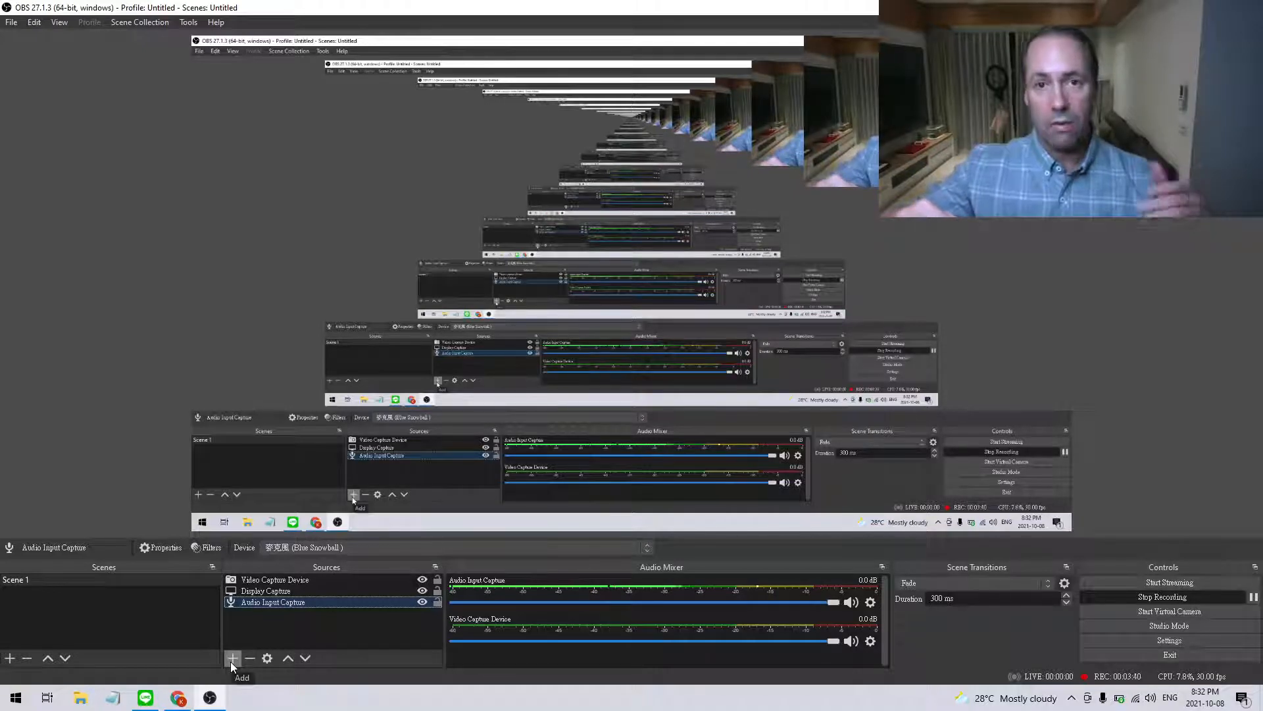
click(295, 591)
right_click(295, 589)
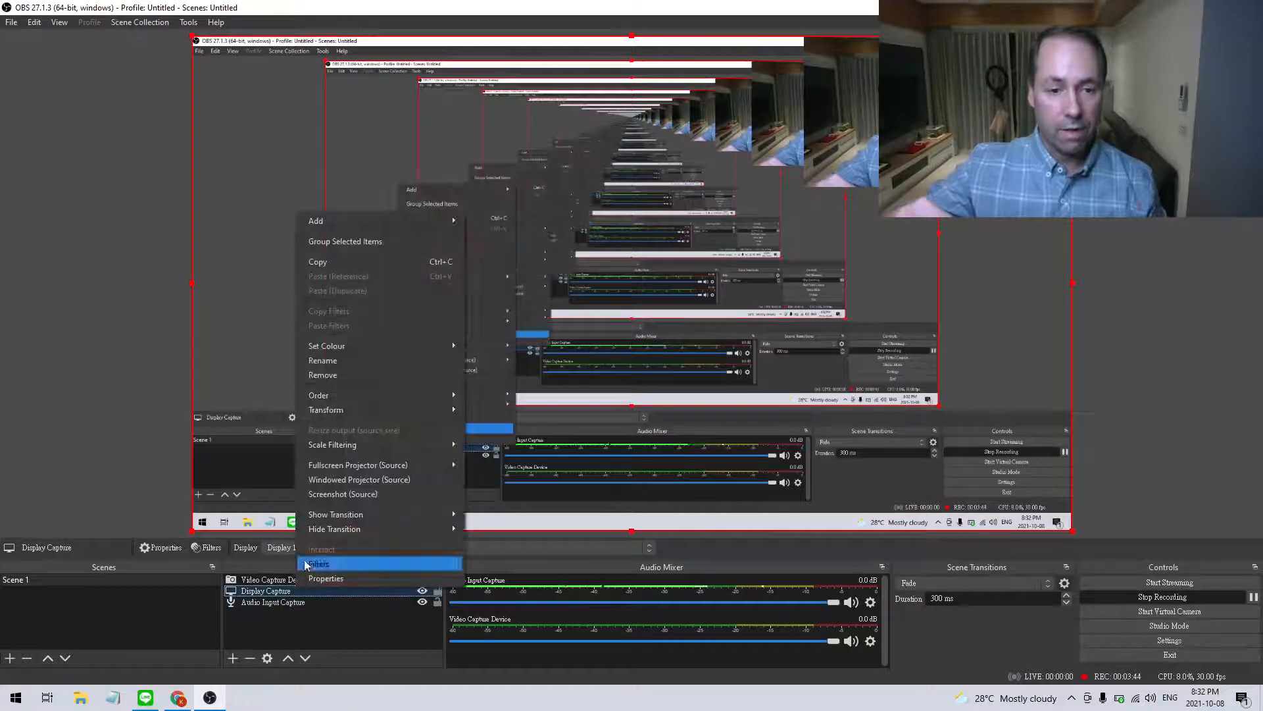
click(367, 377)
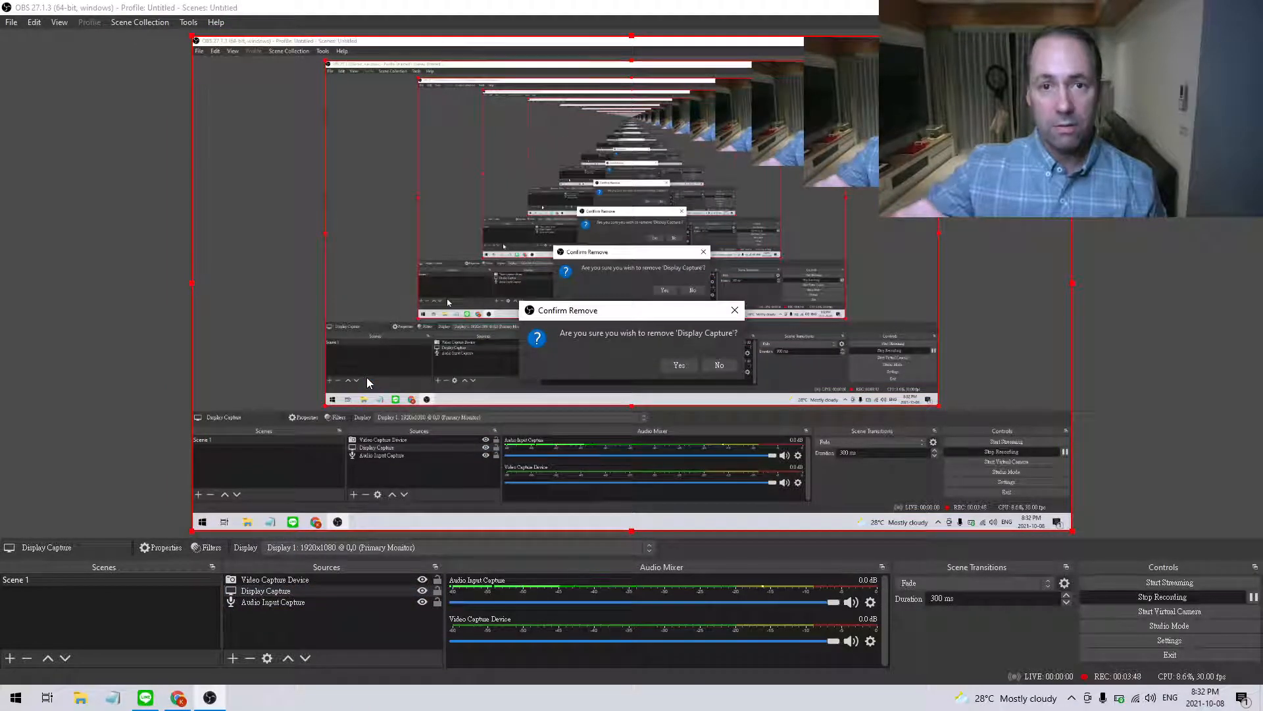
click(679, 365)
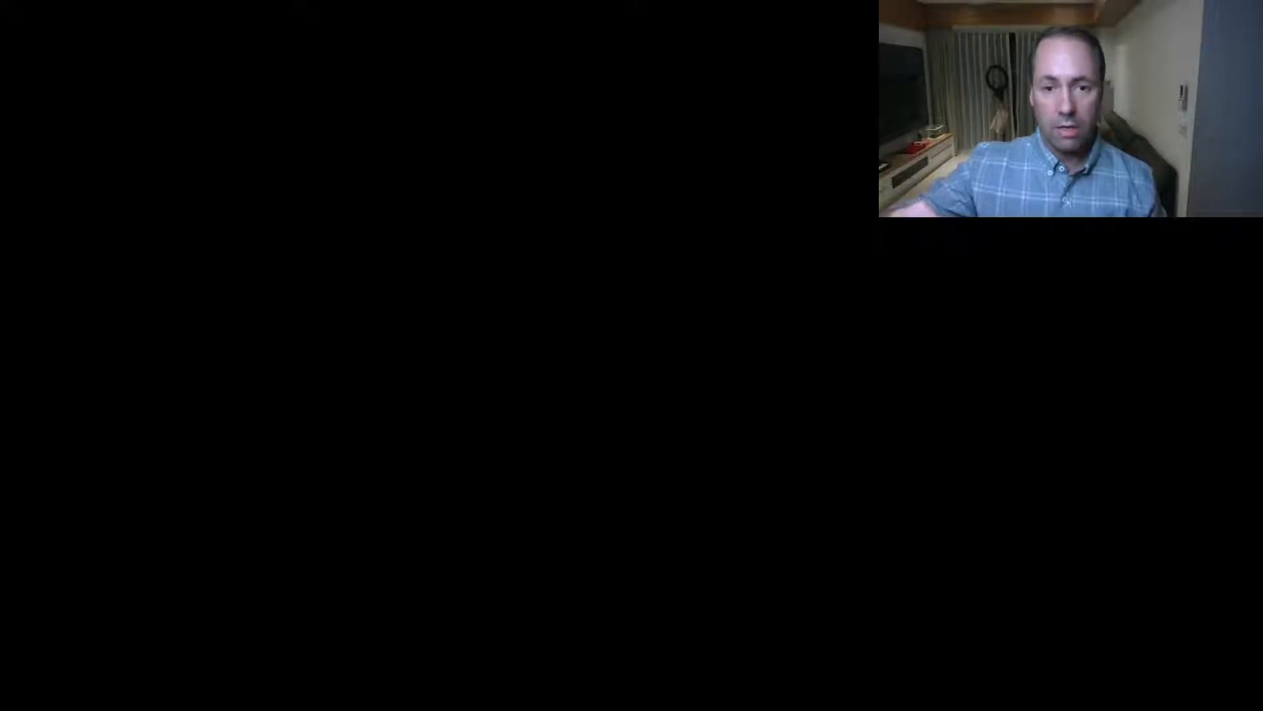
Add a Display Capture source for Display 1 with cursor capture, and place it below Video Capture Device in the source order.
click(673, 437)
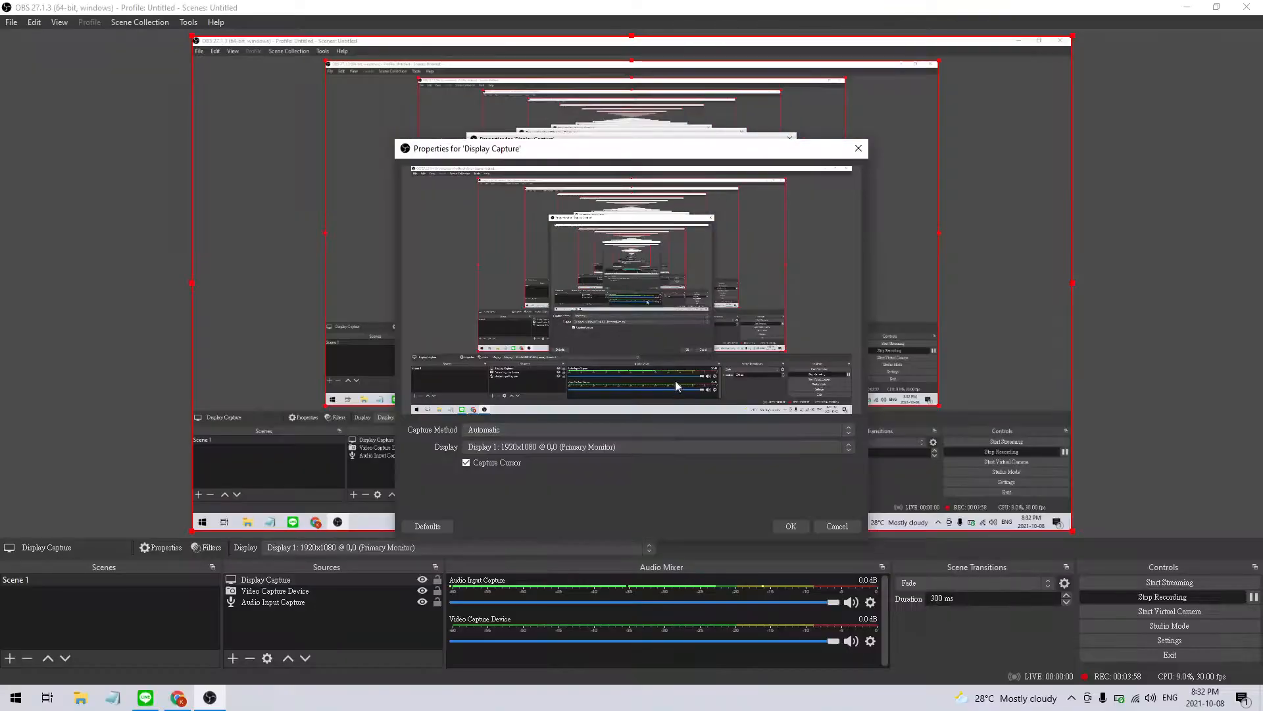
click(791, 527)
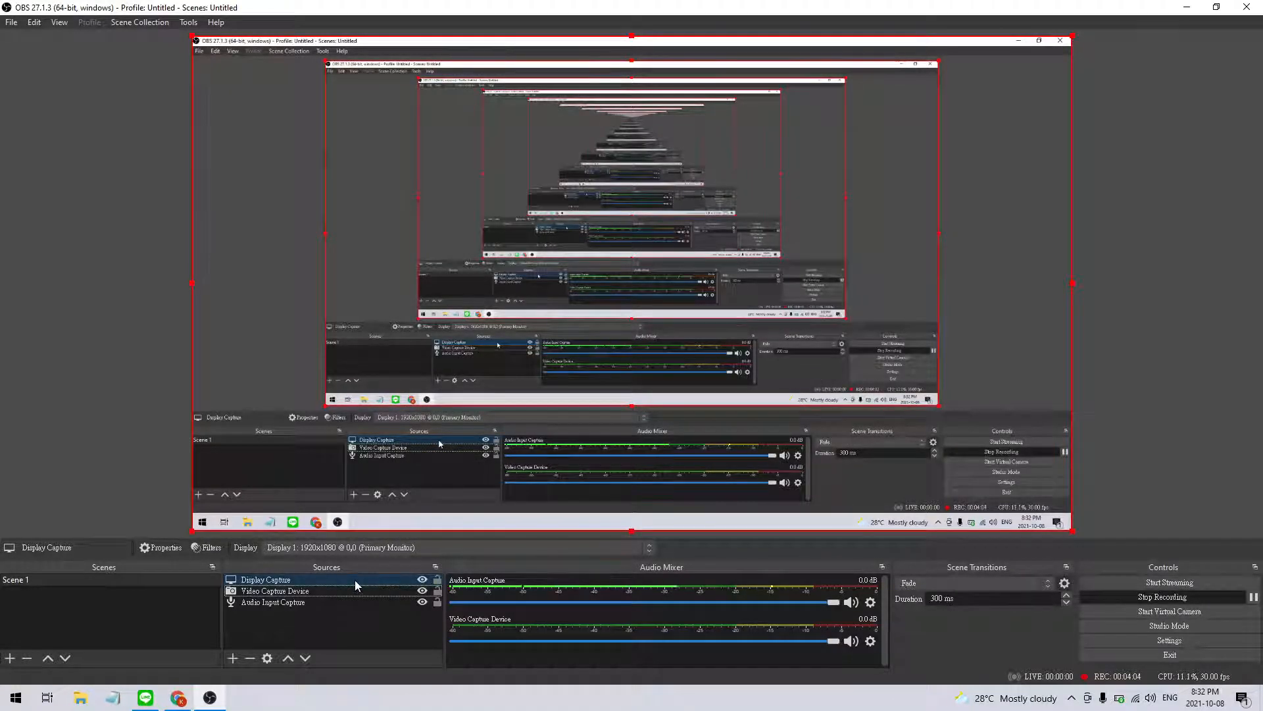
drag(355, 586, 358, 601)
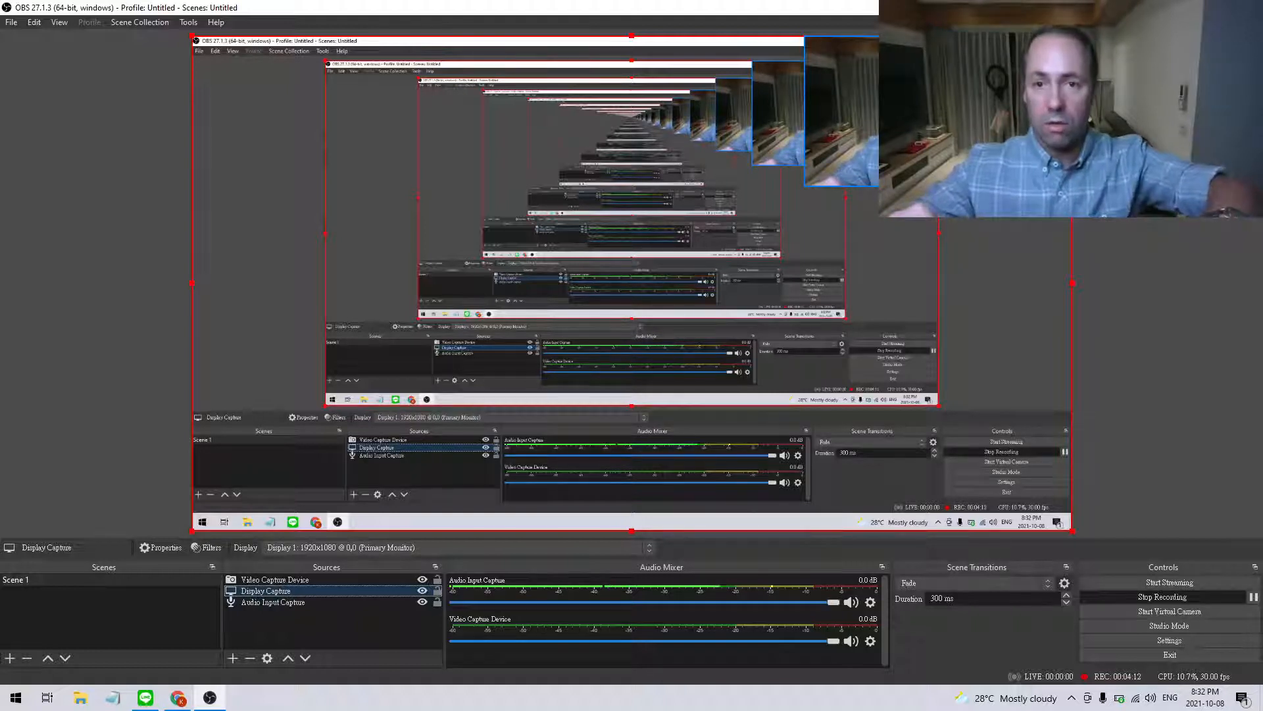
Crop the left and right sides of the webcam image and move it into the upper-right corner of the canvas.
click(818, 108)
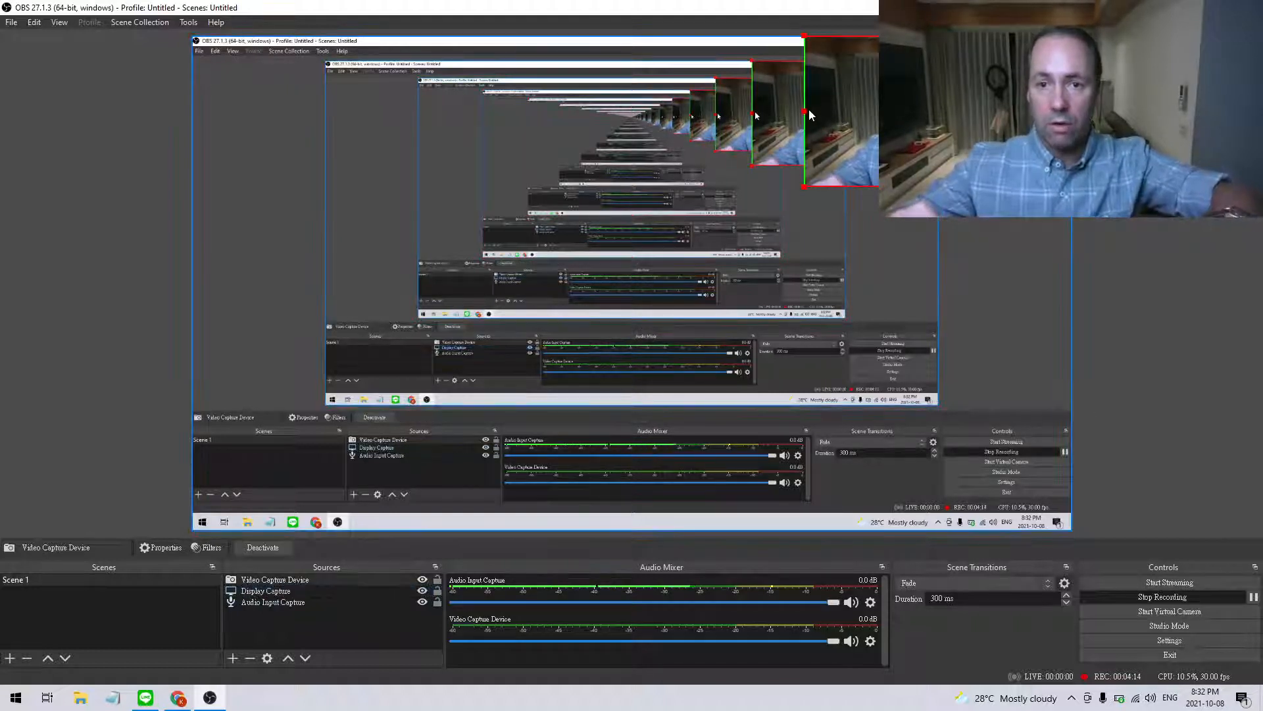
drag(809, 113, 829, 116)
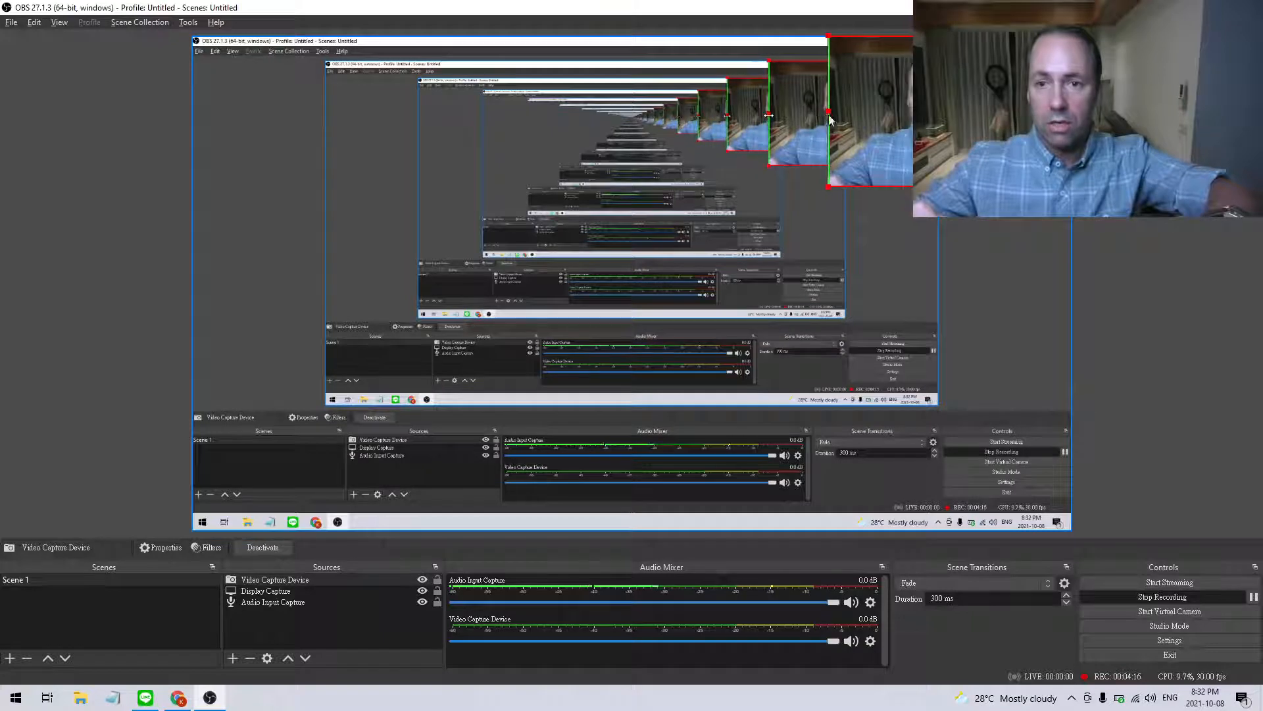
drag(1072, 111, 1042, 112)
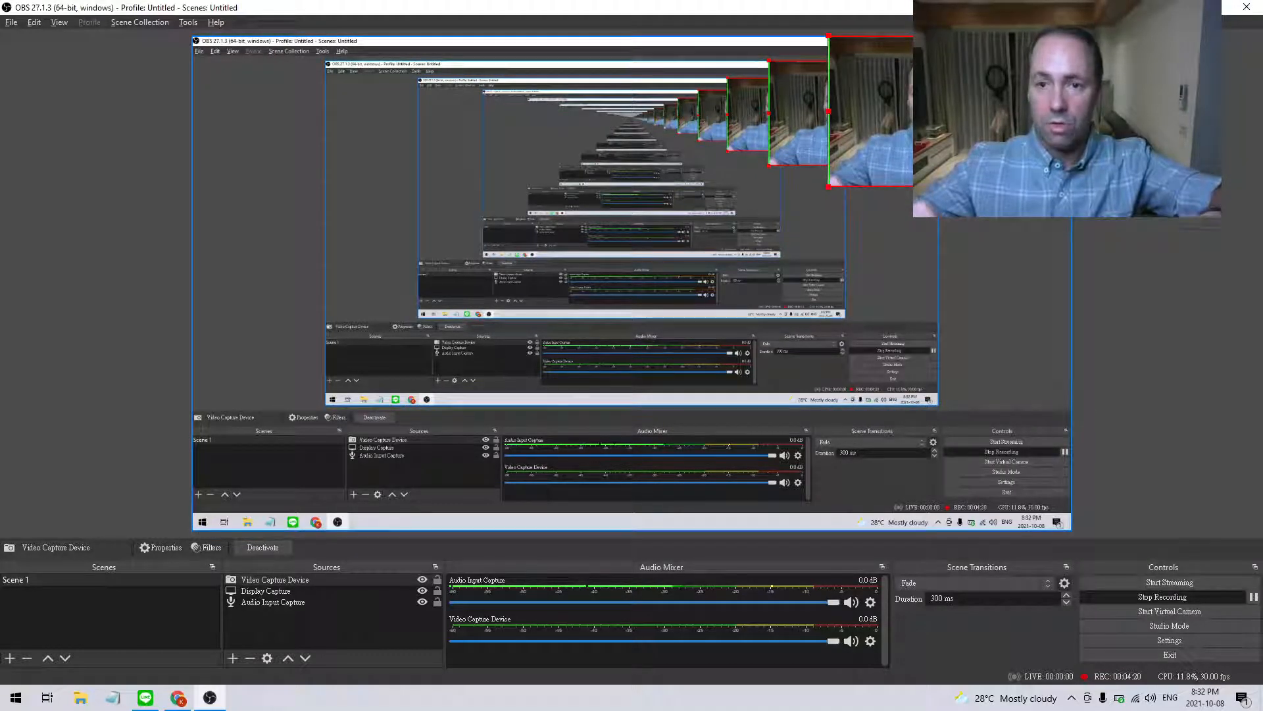
click(942, 271)
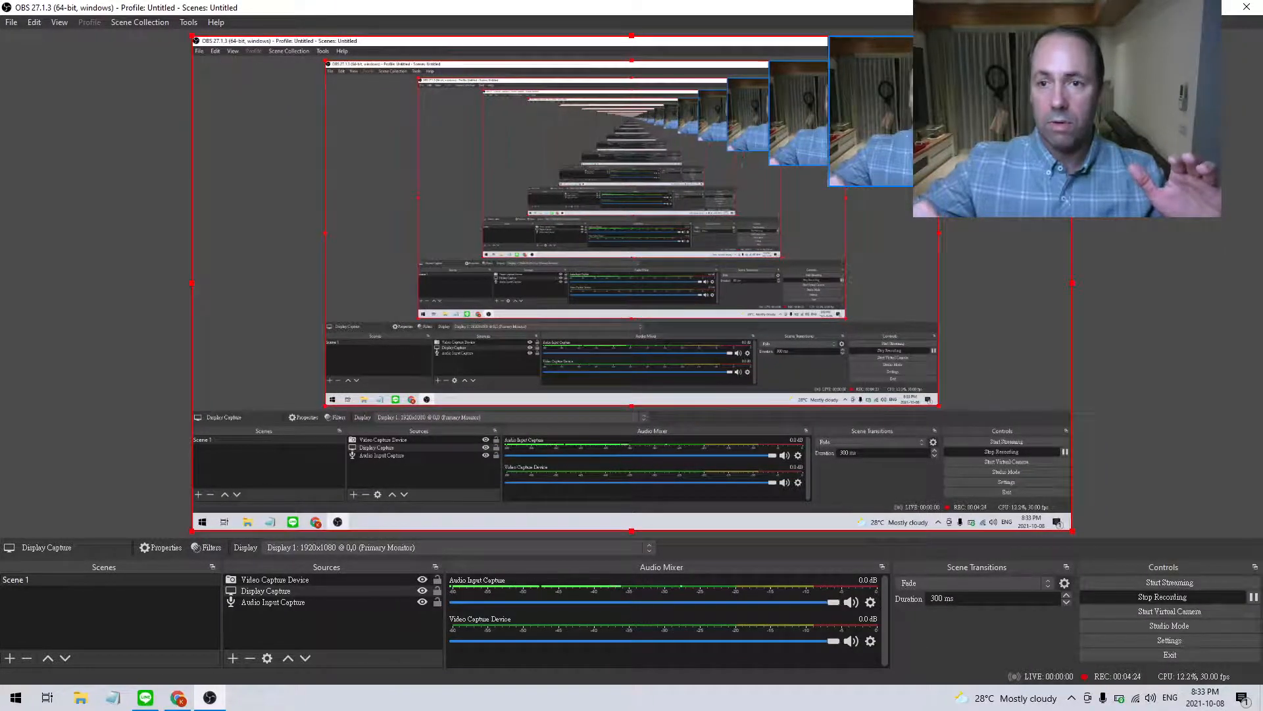
drag(922, 103, 951, 103)
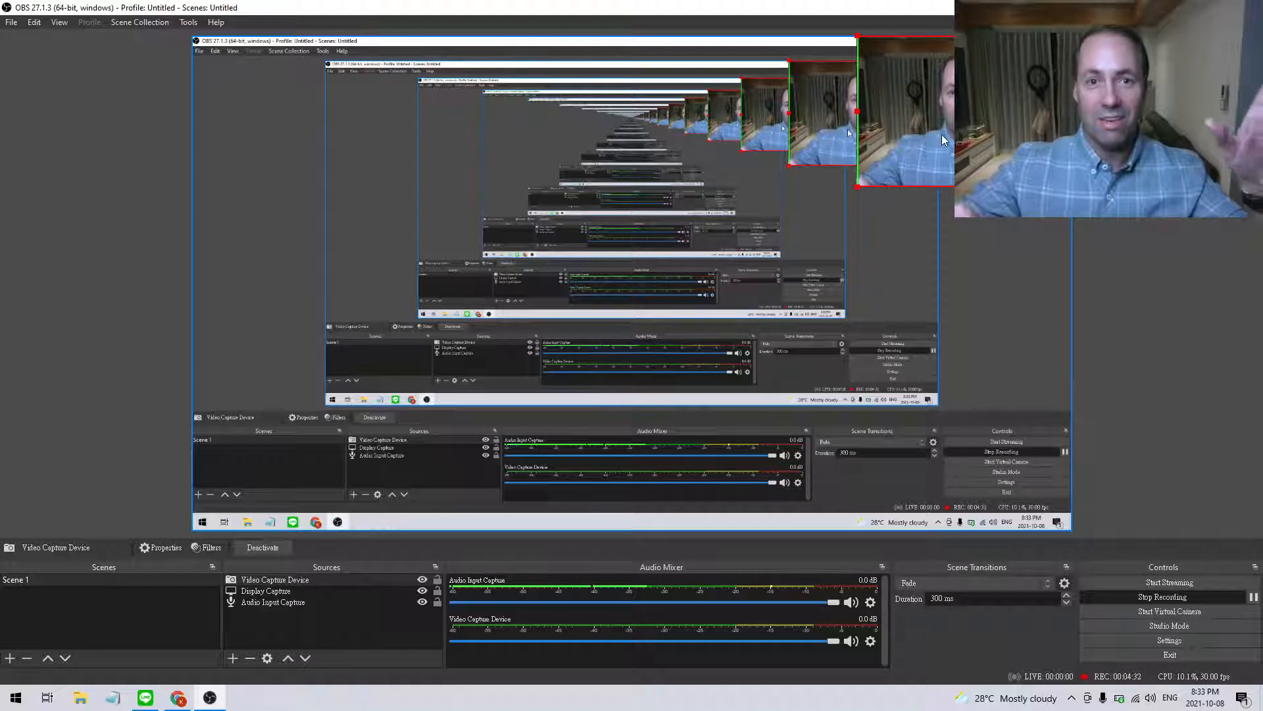
Switch to the maximized browser and look over the blog's home page with the webcam overlay in place.
click(372, 611)
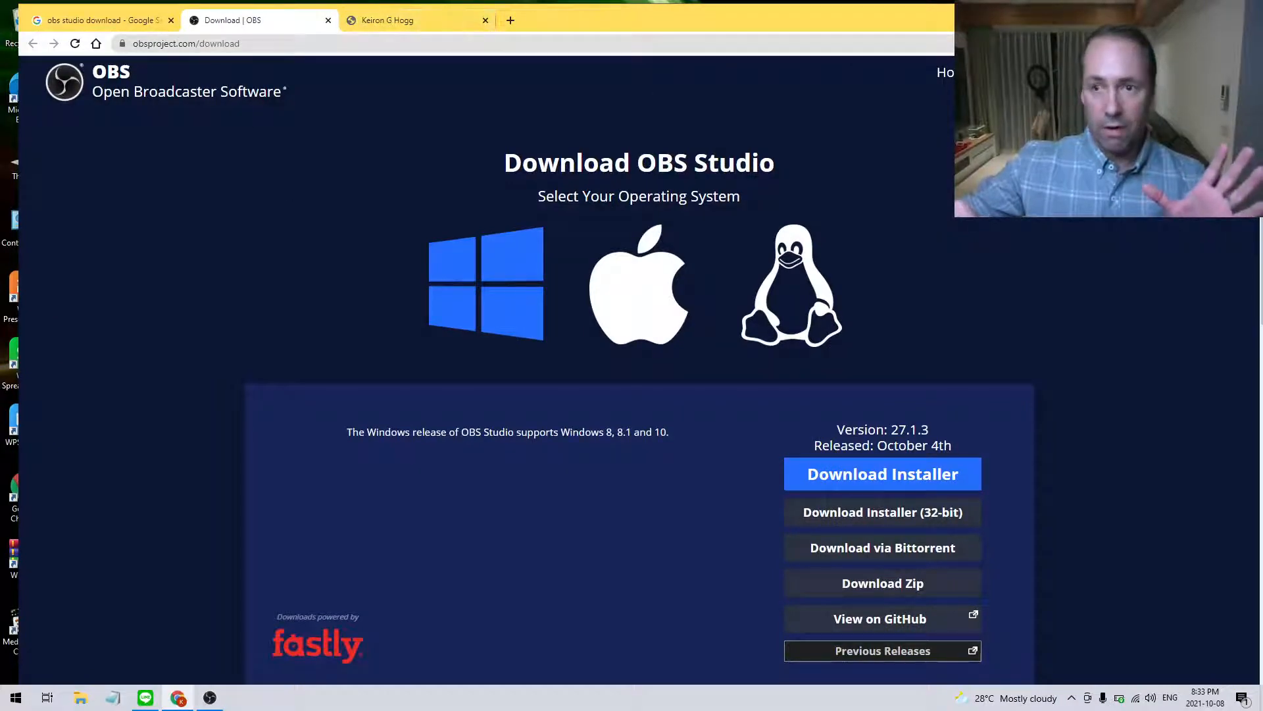
click(1225, 11)
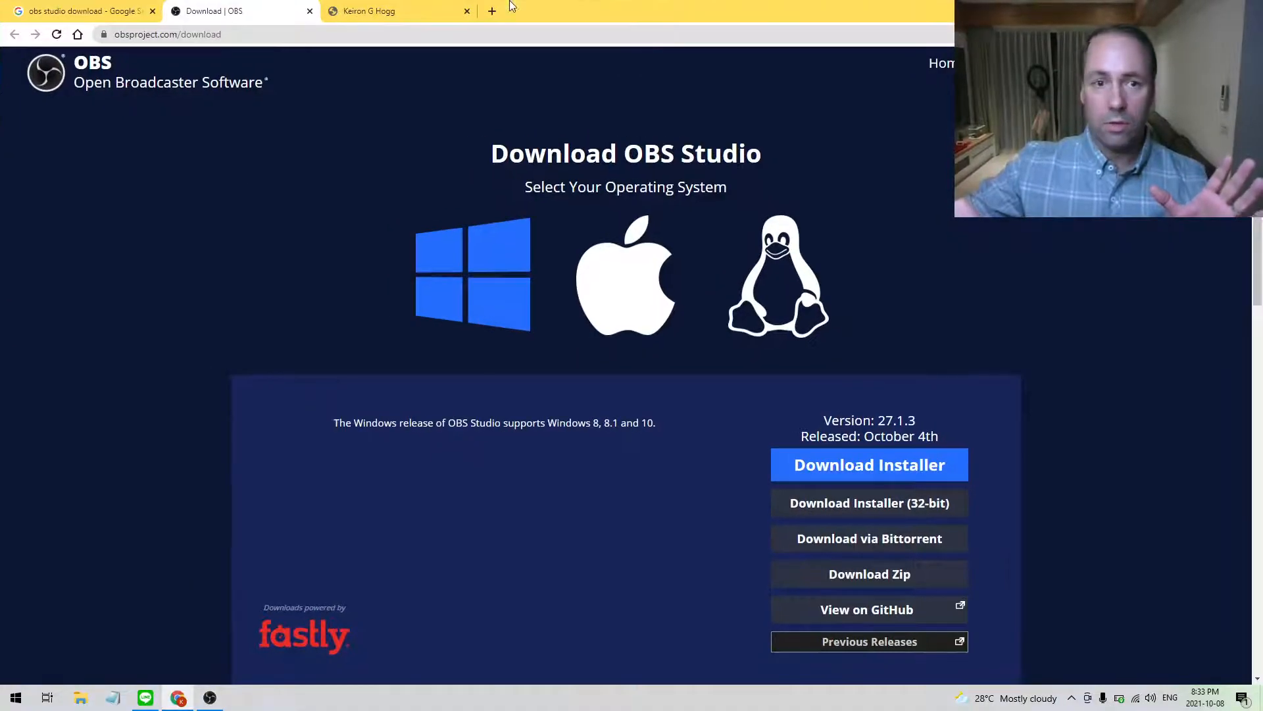
click(410, 15)
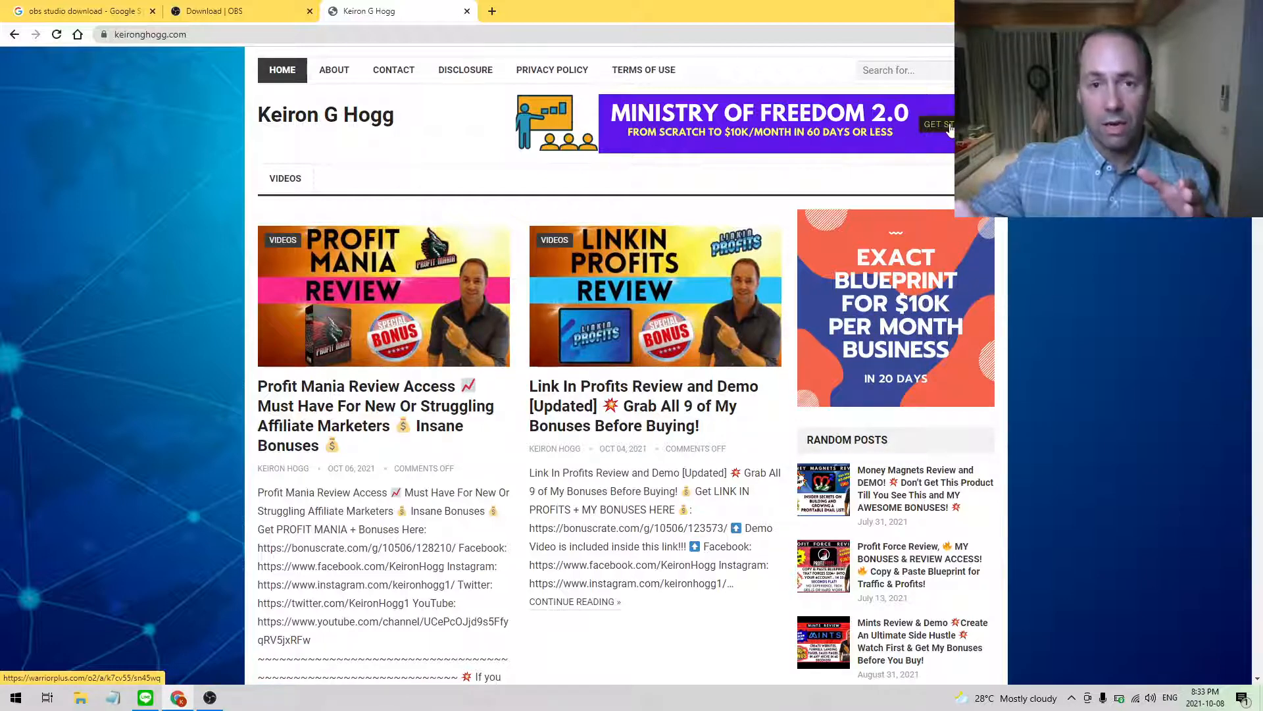
scroll(656, 265, down, 6)
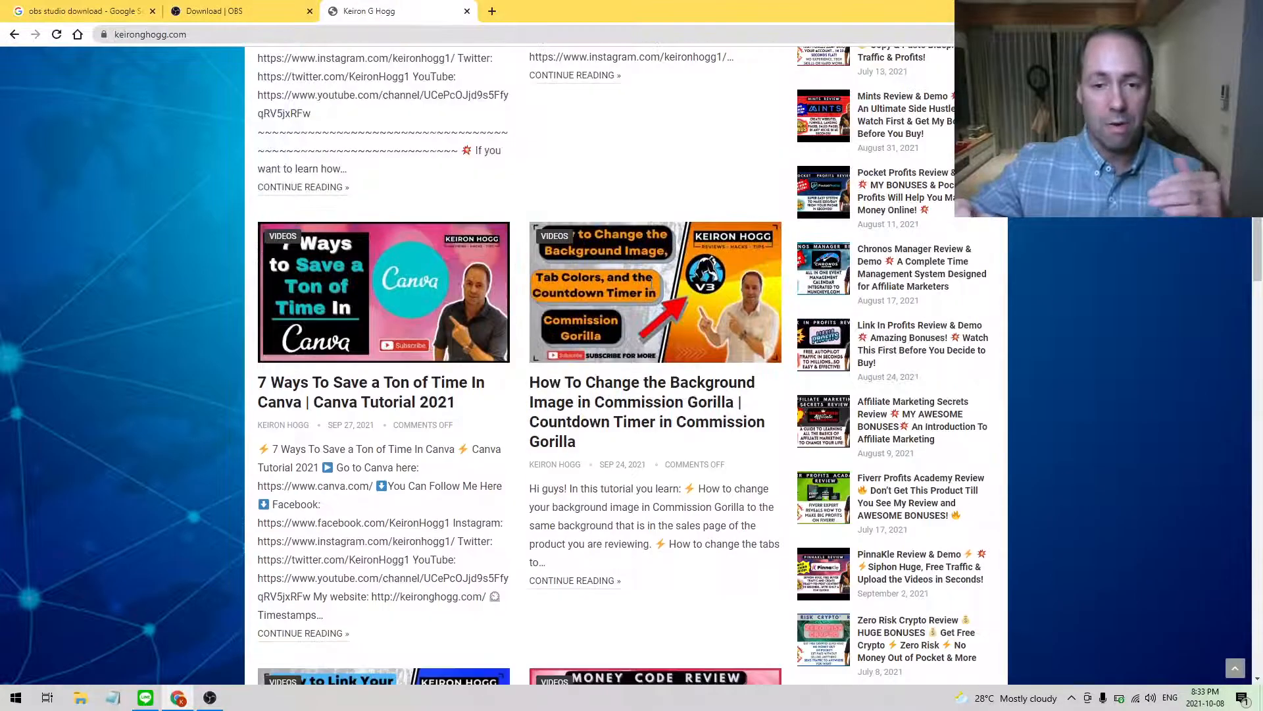
scroll(657, 265, up, 5)
scroll(657, 265, up, 1)
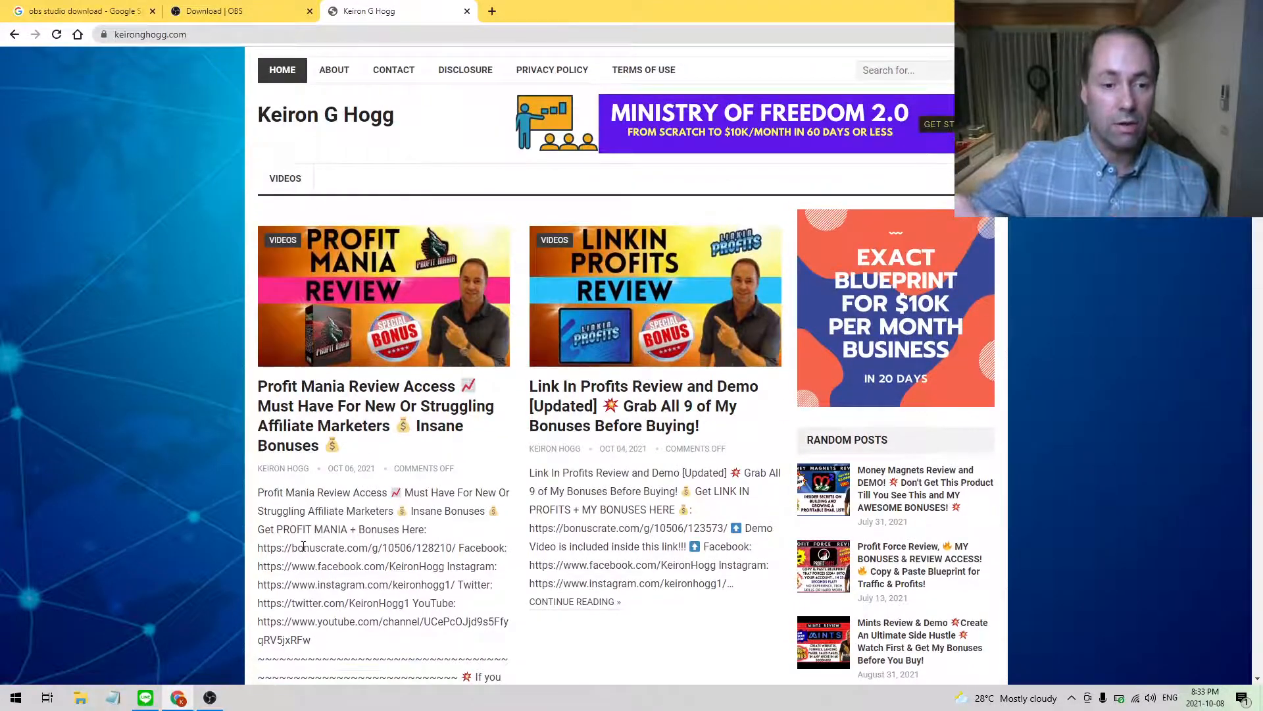
Return to OBS Studio and review the Output settings, including the recording path, and the Audio device settings.
mouse_move(209, 698)
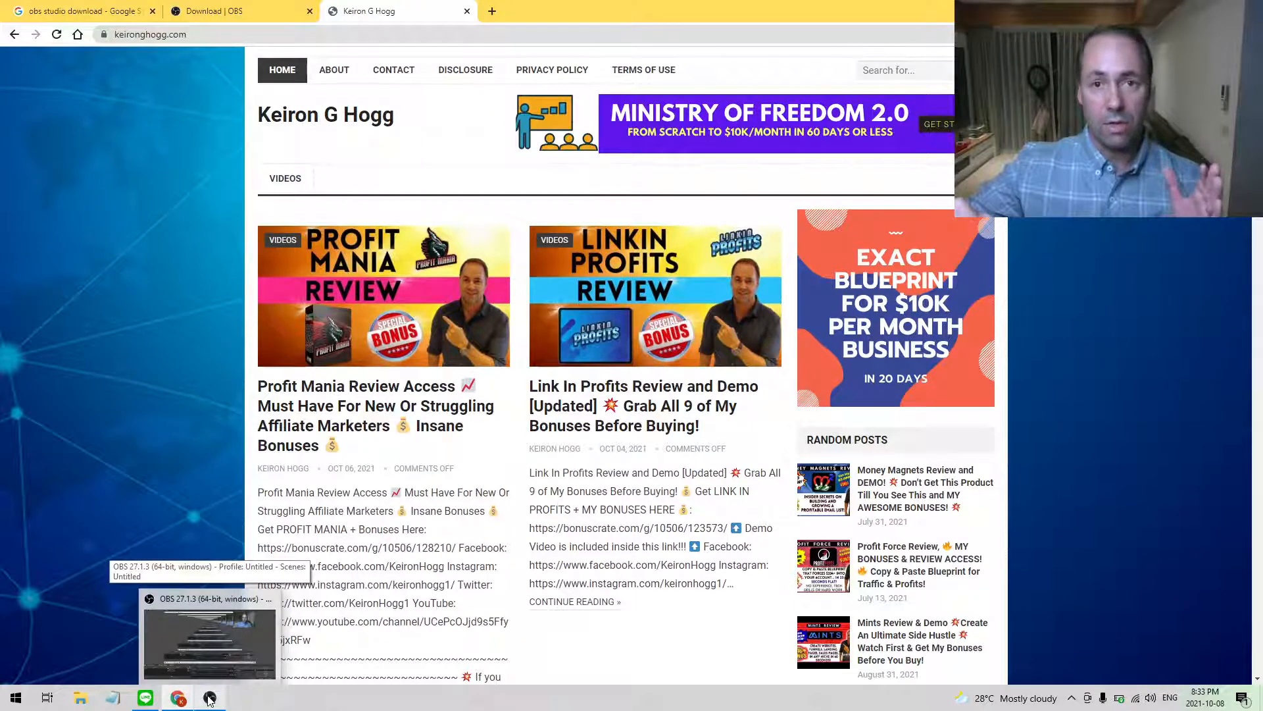
click(209, 699)
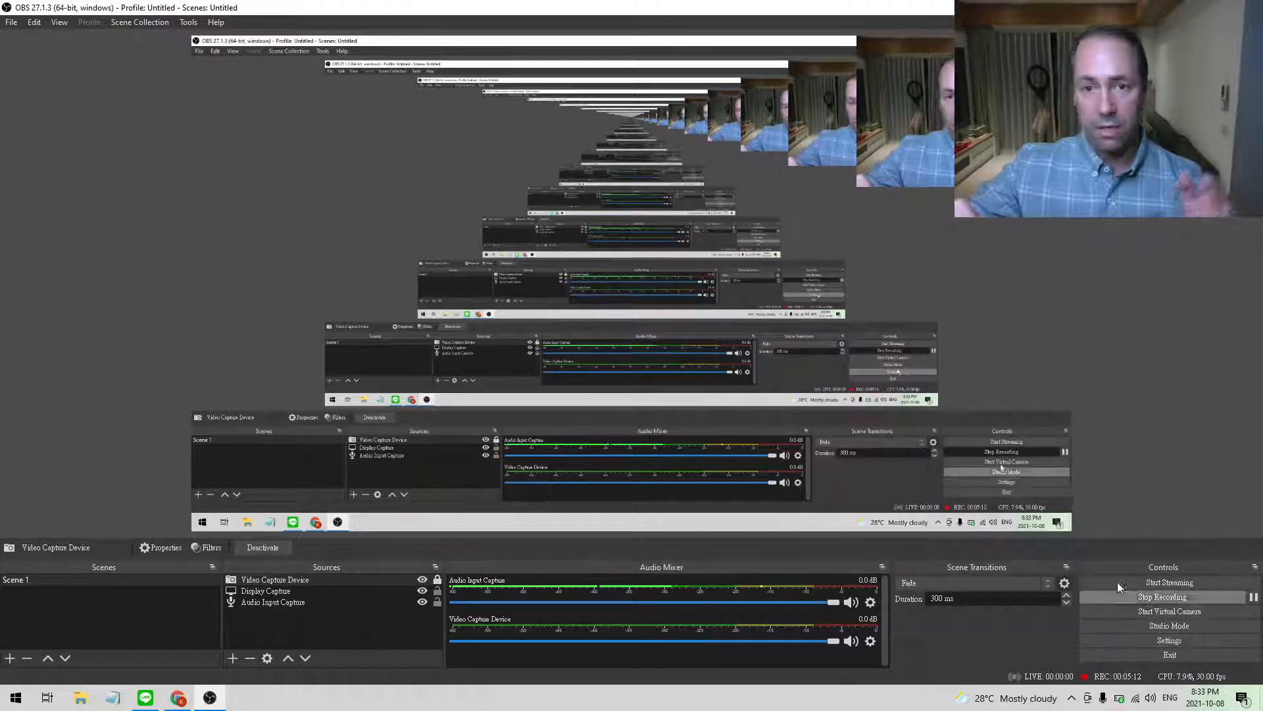
click(11, 23)
click(147, 117)
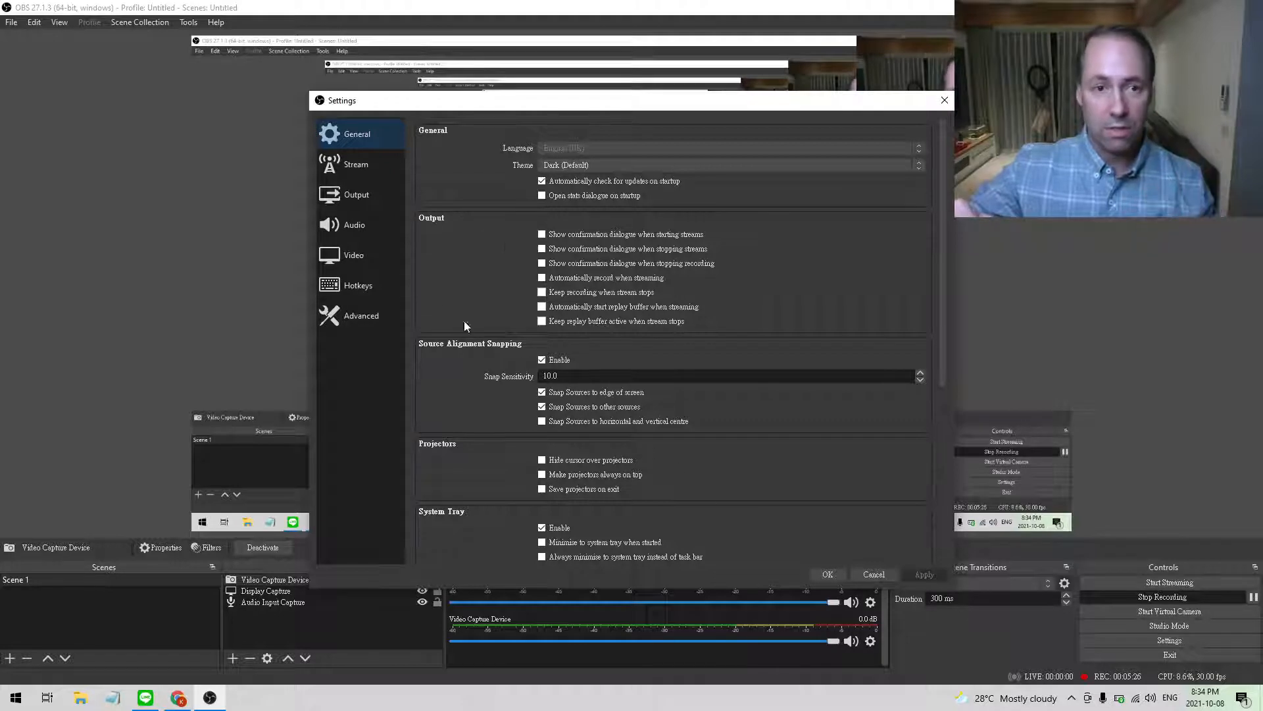
click(363, 201)
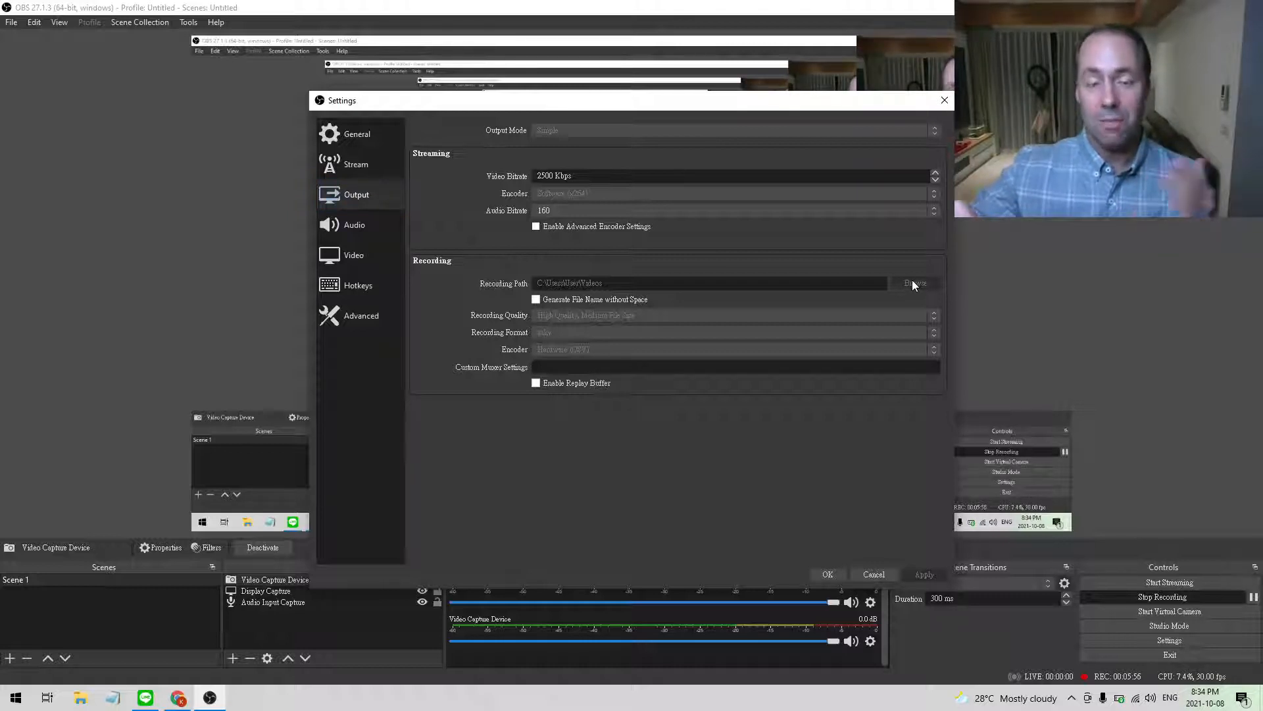
click(363, 227)
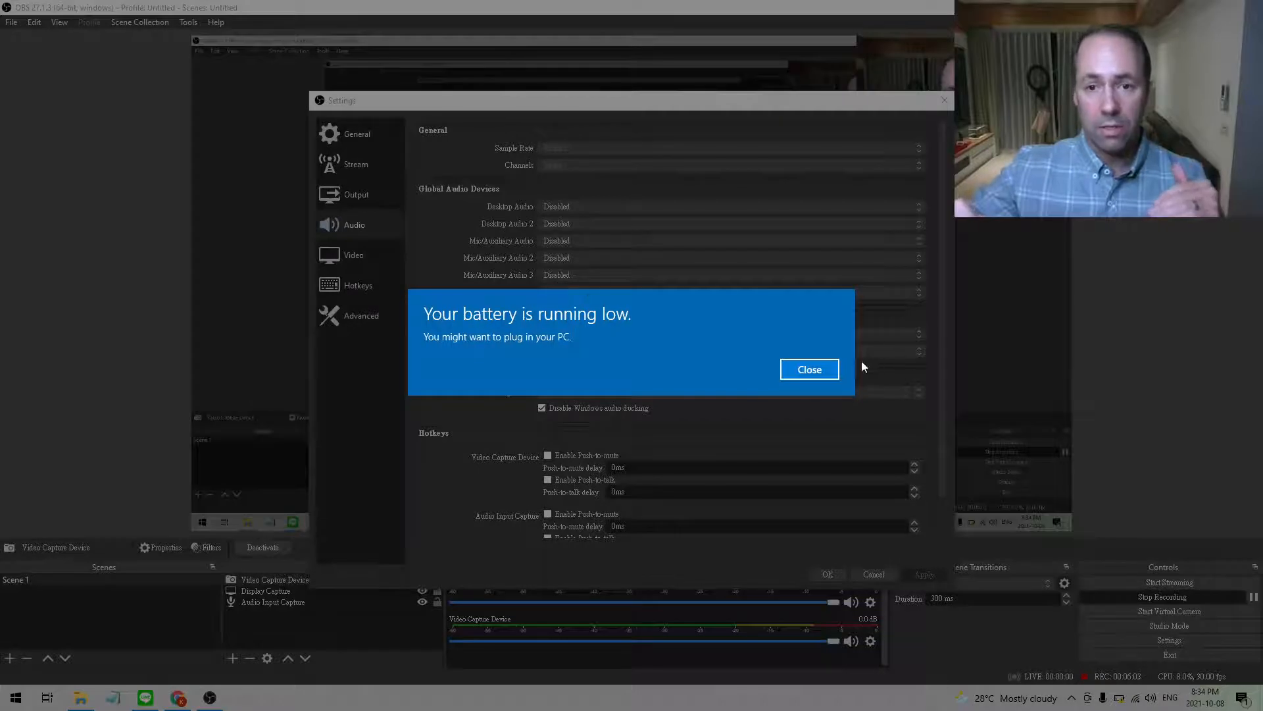
click(814, 369)
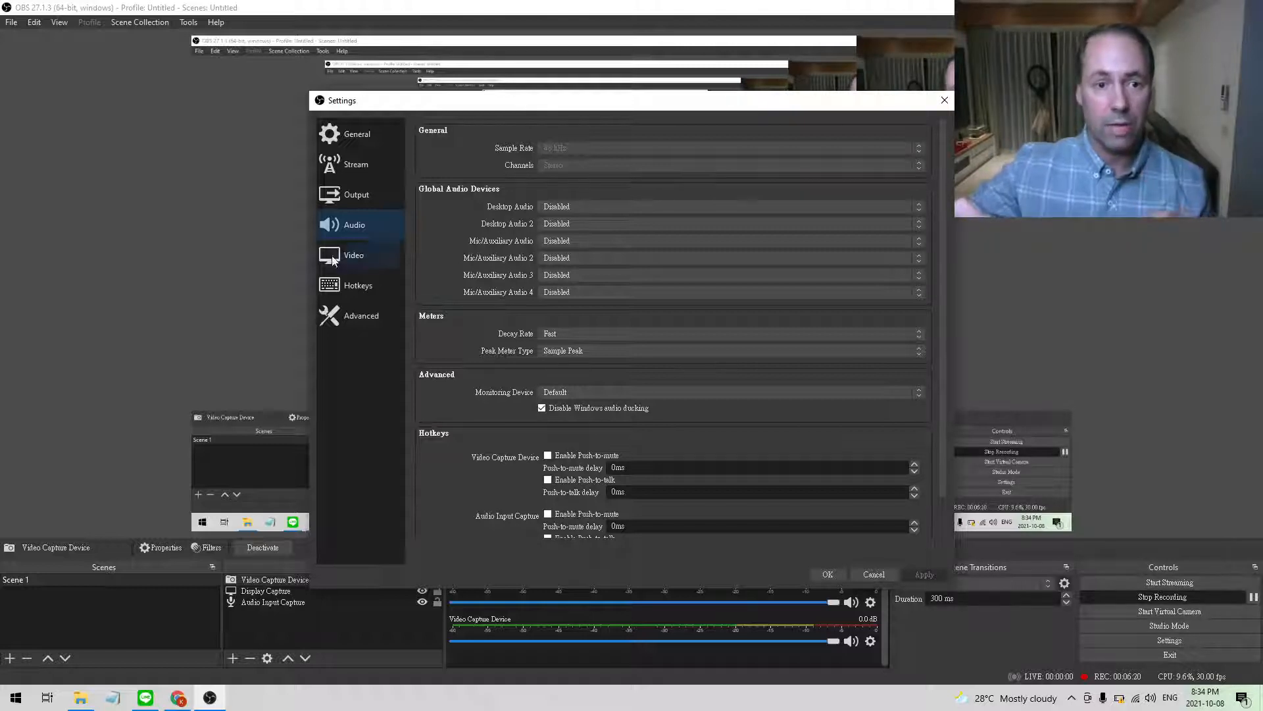
Review the Video resolution, Hotkeys and Advanced settings, and close the settings without changing anything.
click(366, 253)
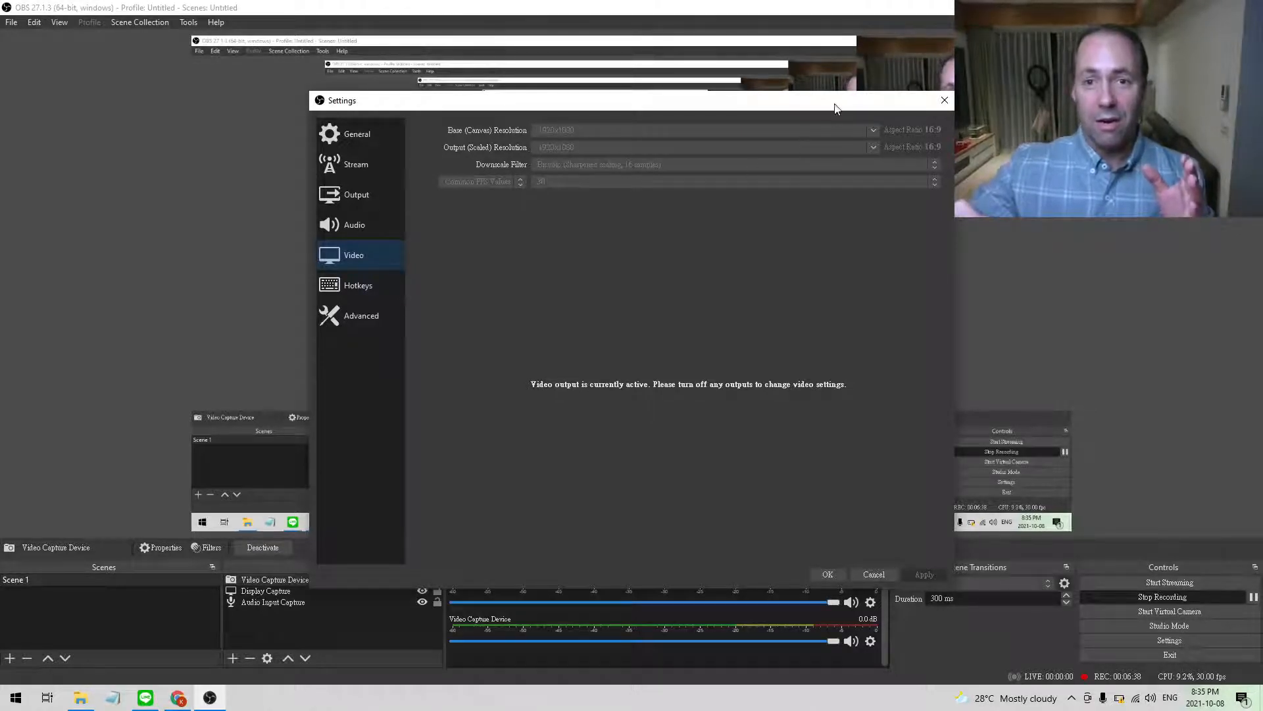
drag(836, 107, 732, 121)
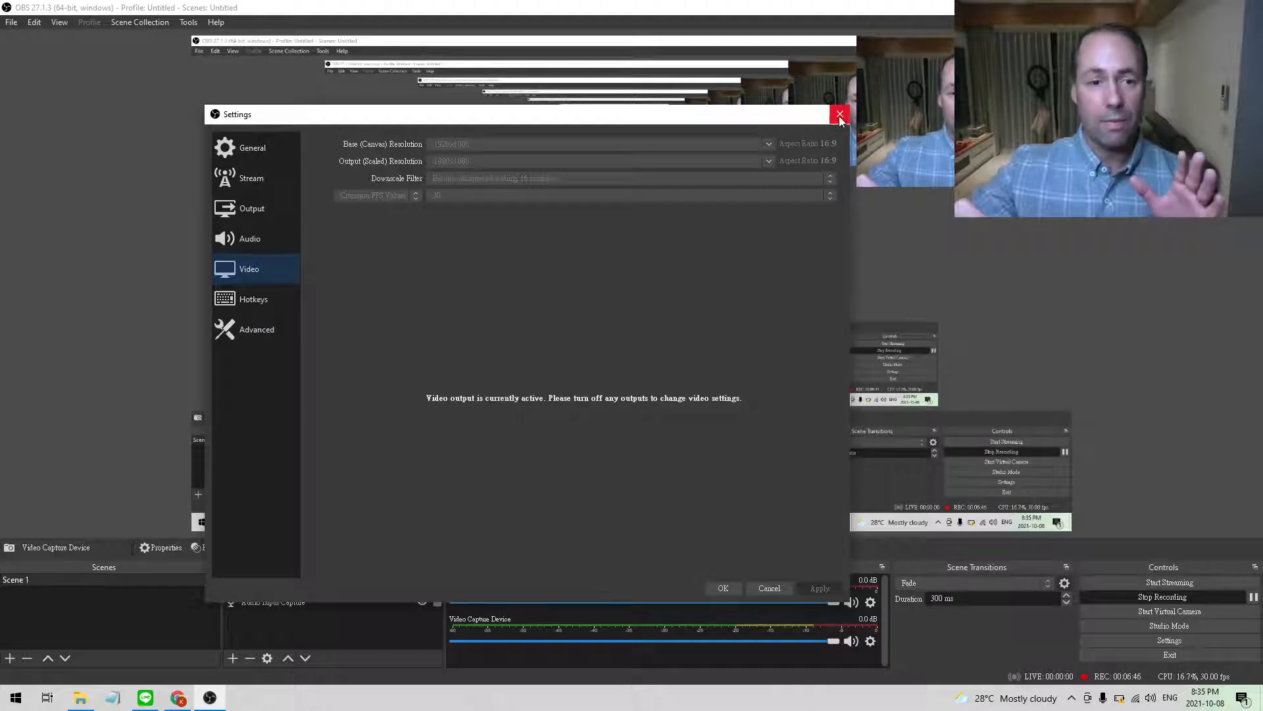
click(275, 291)
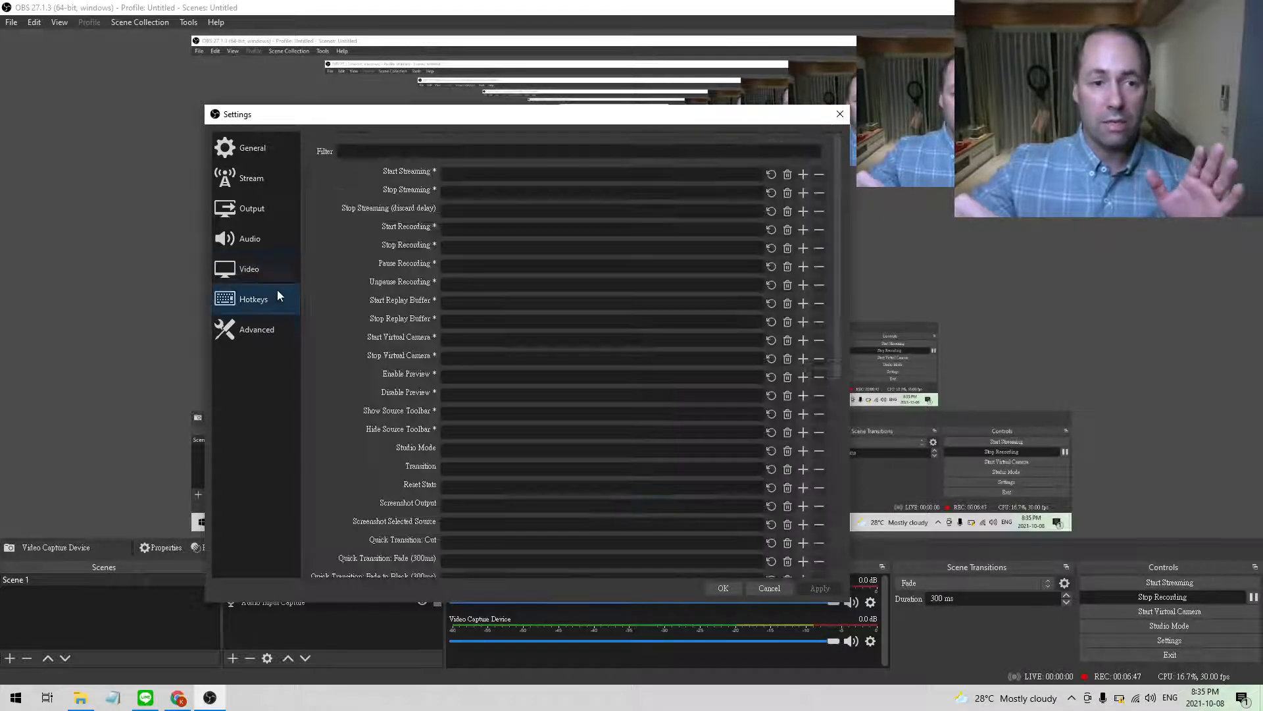
click(264, 329)
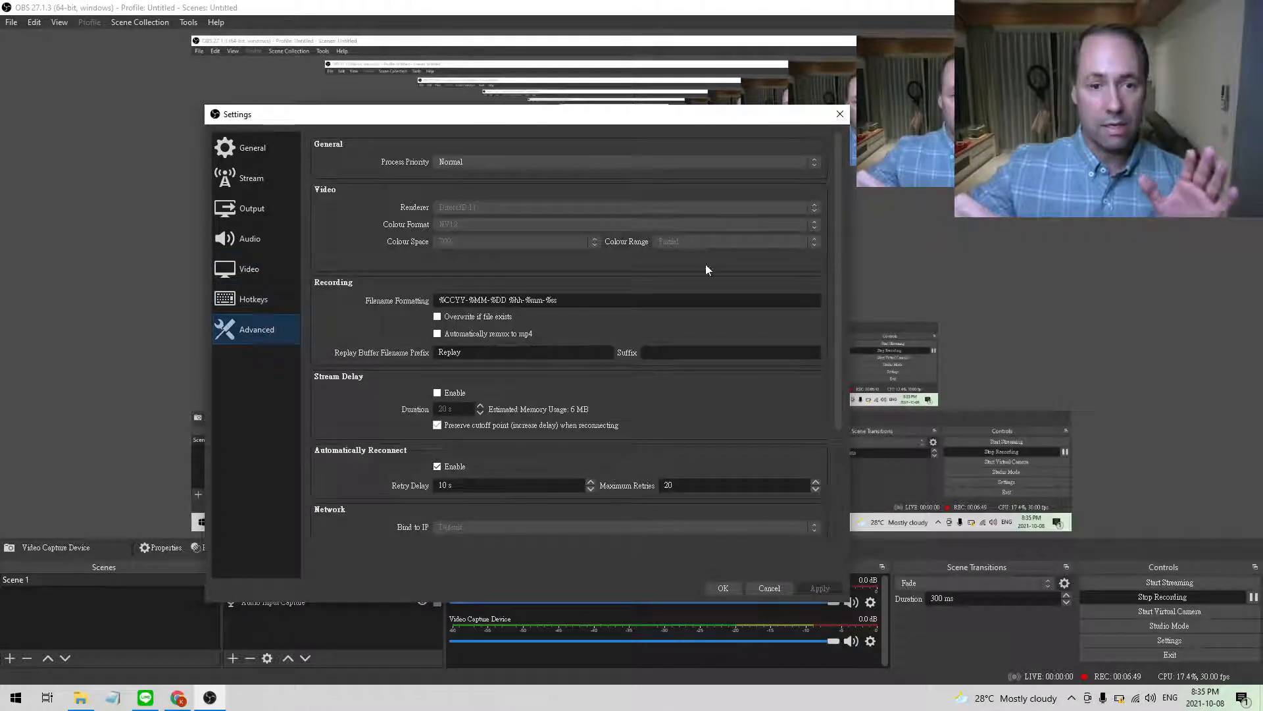
click(840, 114)
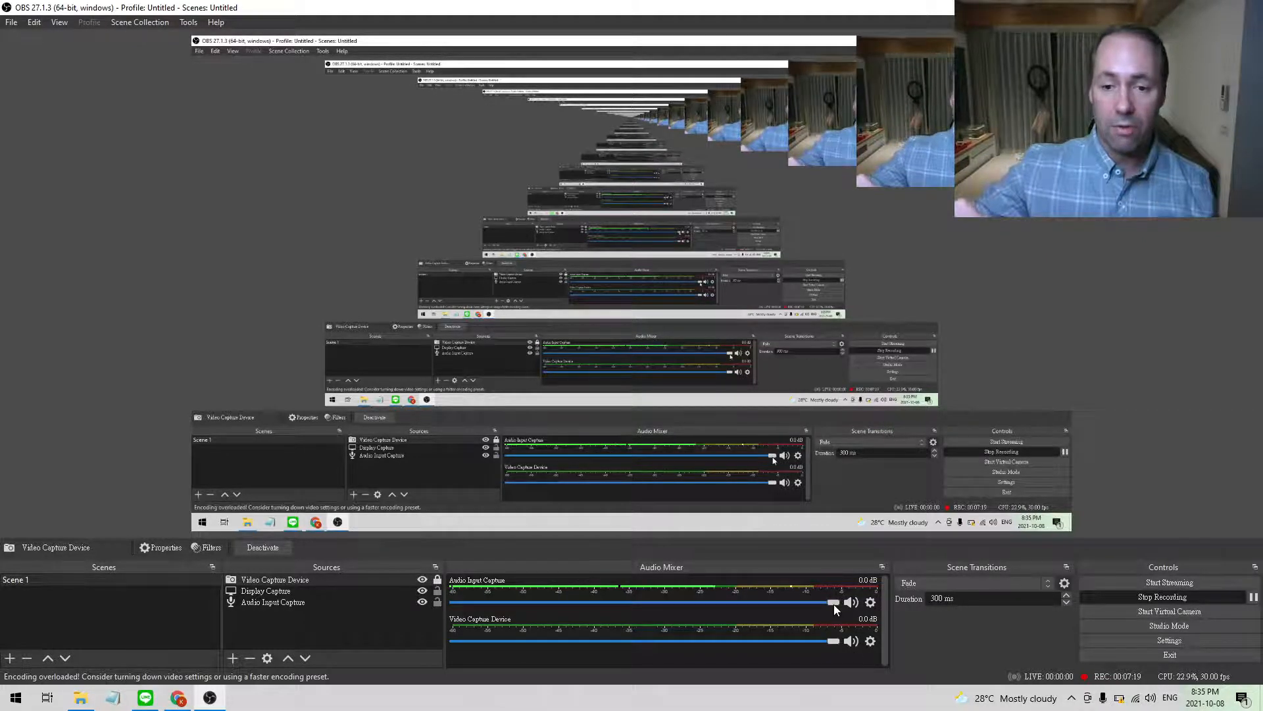
Check the Audio Input Capture volume in the mixer and minimize OBS Studio to return to the browser.
mouse_move(832, 602)
mouse_down()
mouse_move(688, 601)
mouse_move(832, 603)
mouse_up()
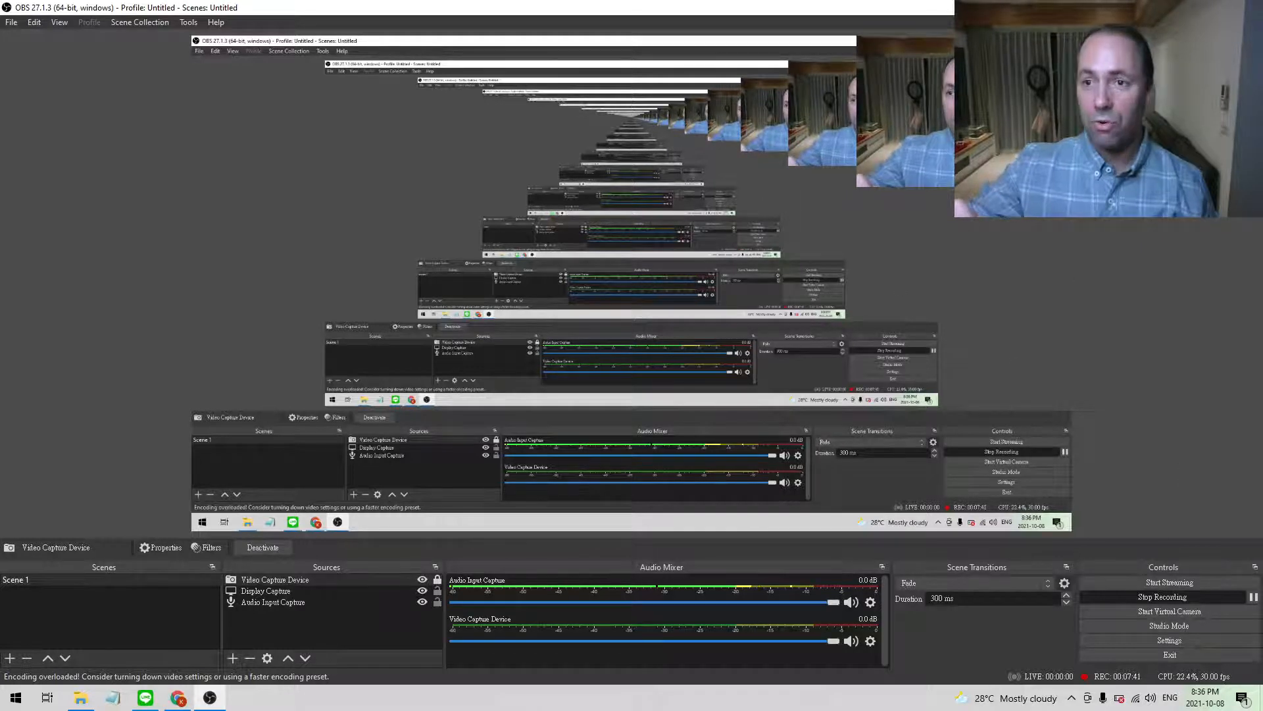
click(1188, 7)
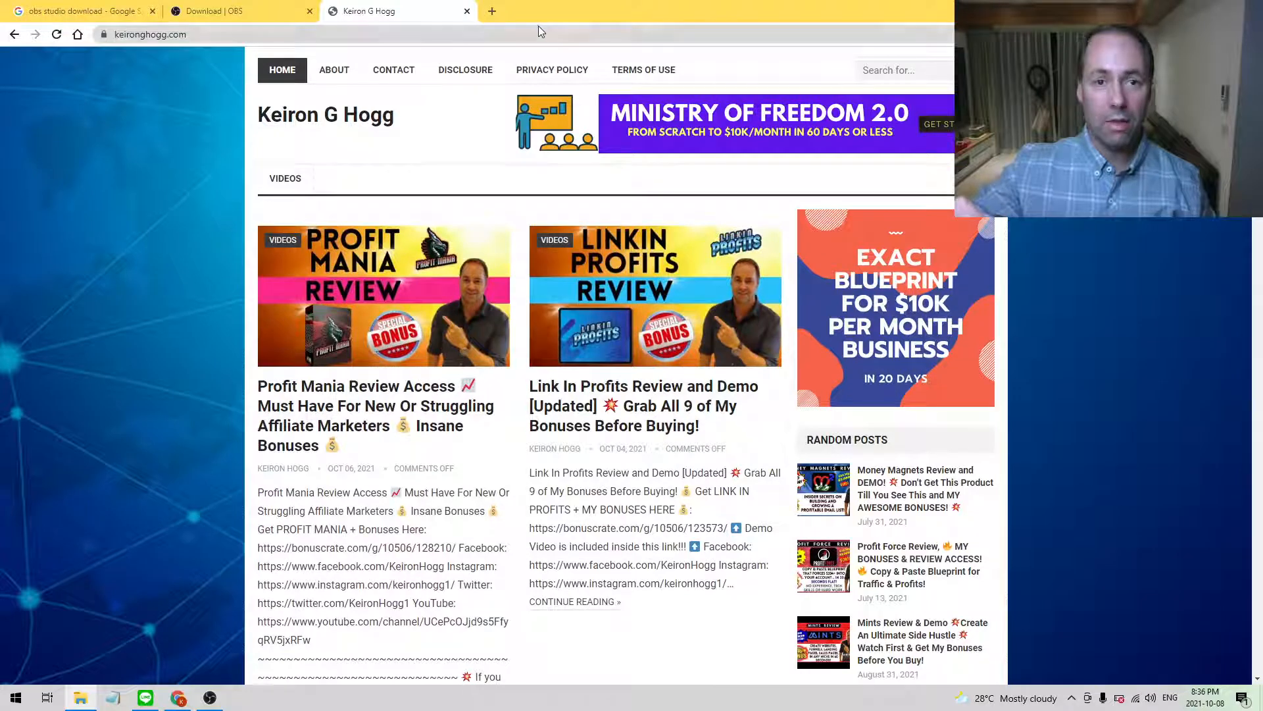